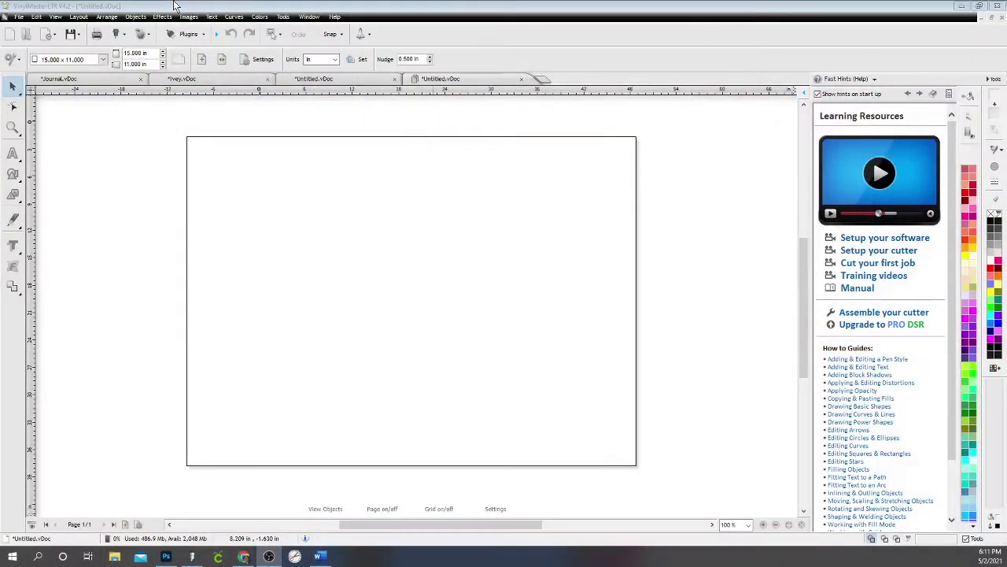
- Paste the copied purple heart photo onto the canvas and shift it right and up
{"action": "left_click", "coordinate": [18, 16]}
{"action": "mouse_move", "coordinate": [59, 122]}
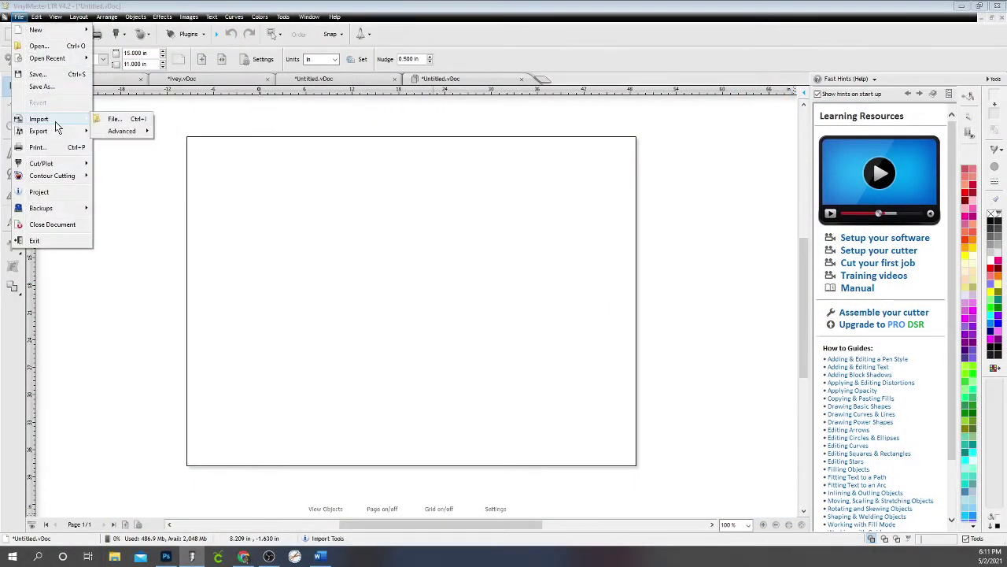
{"action": "left_click", "coordinate": [122, 122]}
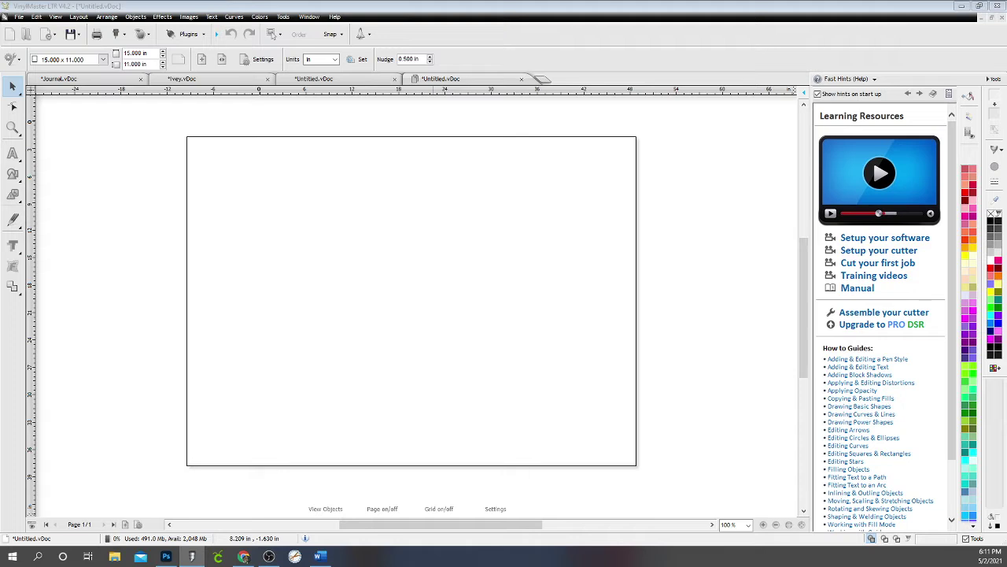
{"action": "key", "text": "ctrl+v"}
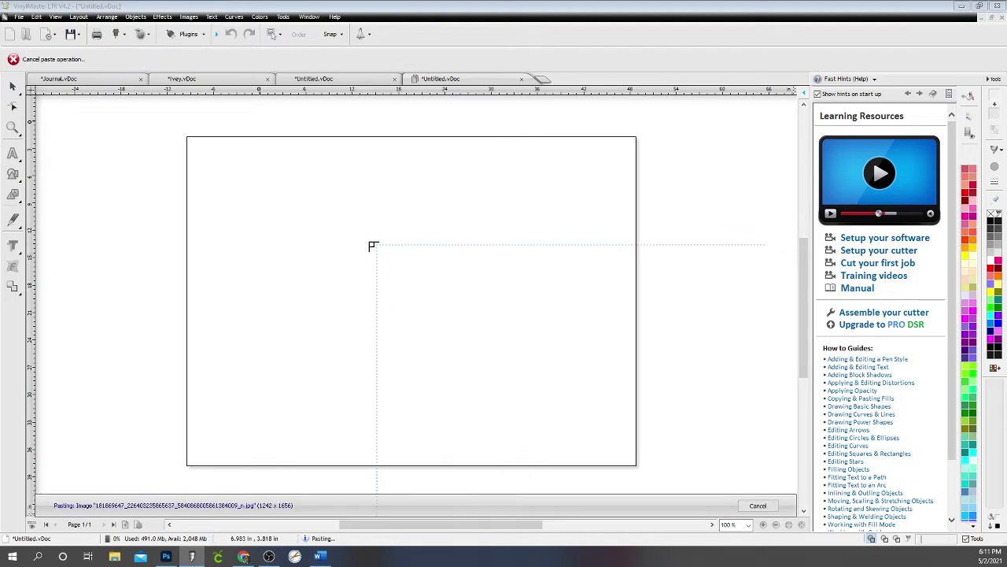
{"action": "left_click", "coordinate": [53, 124]}
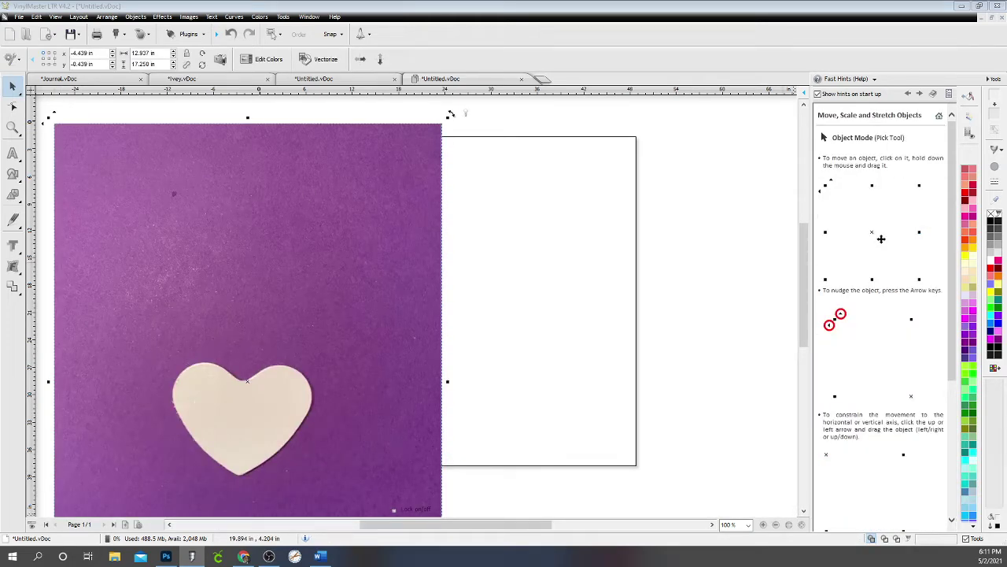
{"action": "left_click_drag", "start_coordinate": [385, 370], "coordinate": [403, 287]}
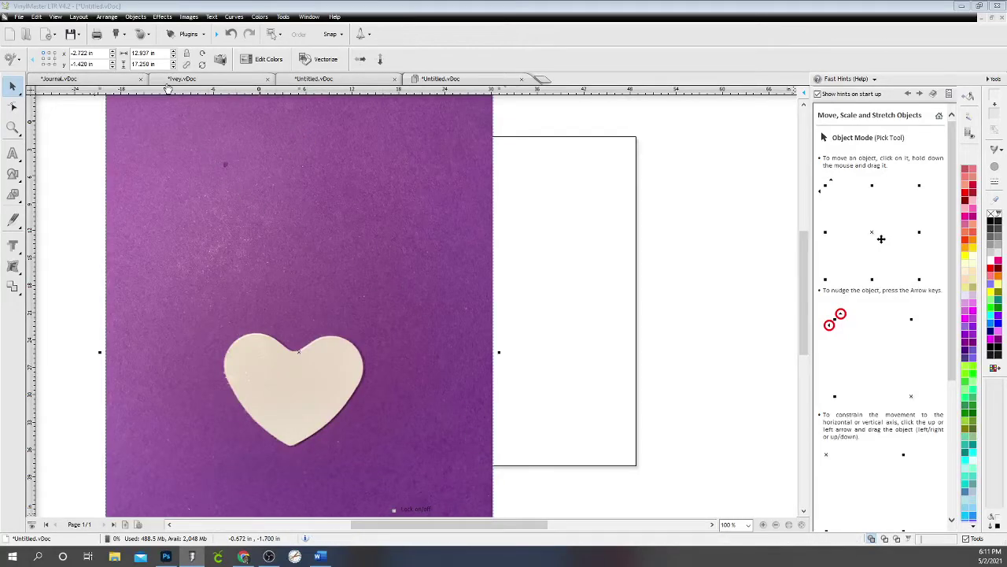
- Resize the heart photo to 10 × 10 in
{"action": "left_click", "coordinate": [143, 52]}
{"action": "key", "text": "Return"}
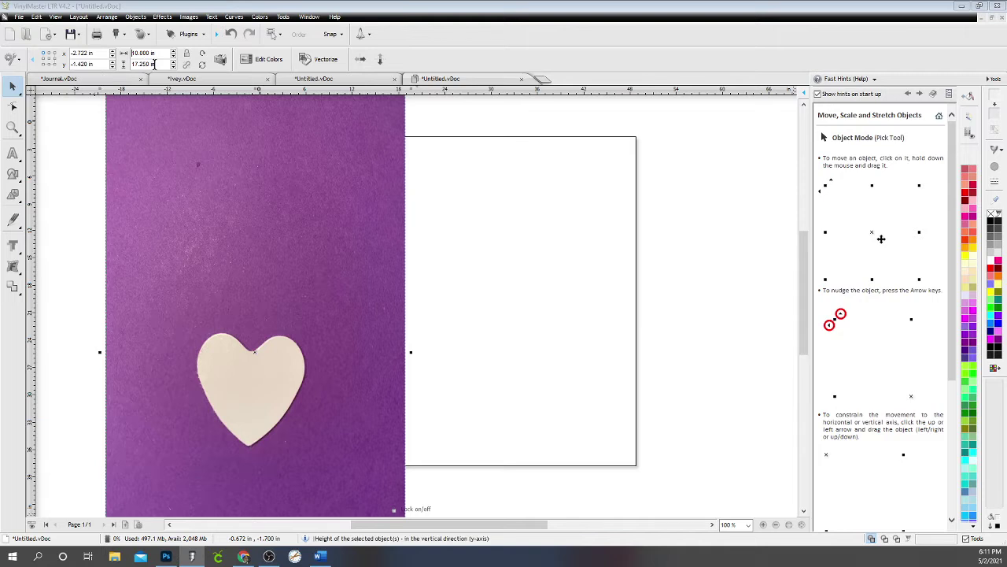
{"action": "left_click", "coordinate": [154, 64]}
{"action": "type", "text": "10"}
{"action": "key", "text": "Return"}
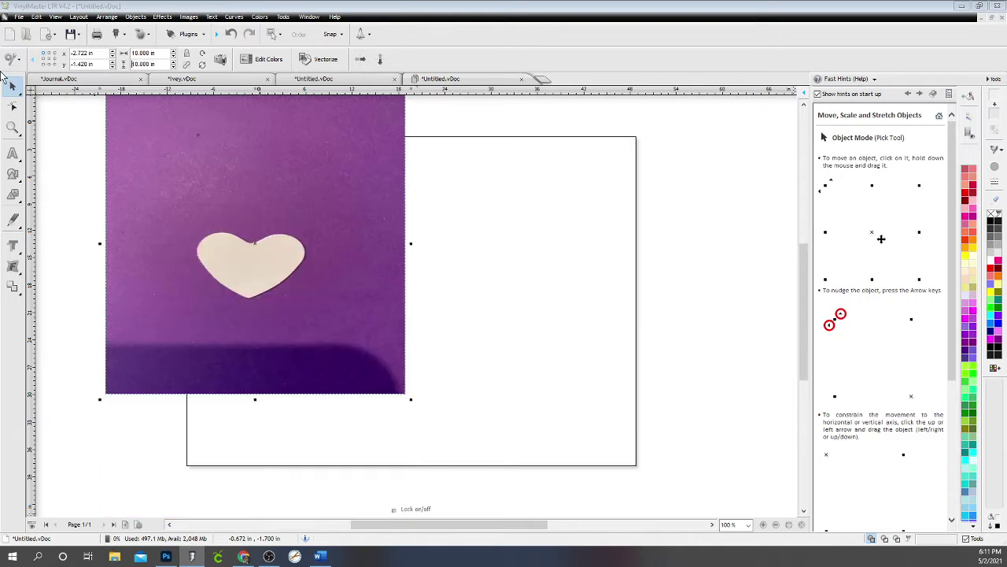
- Move the resized photo down onto the page and open it in the Vectorizer
{"action": "left_click", "coordinate": [450, 313]}
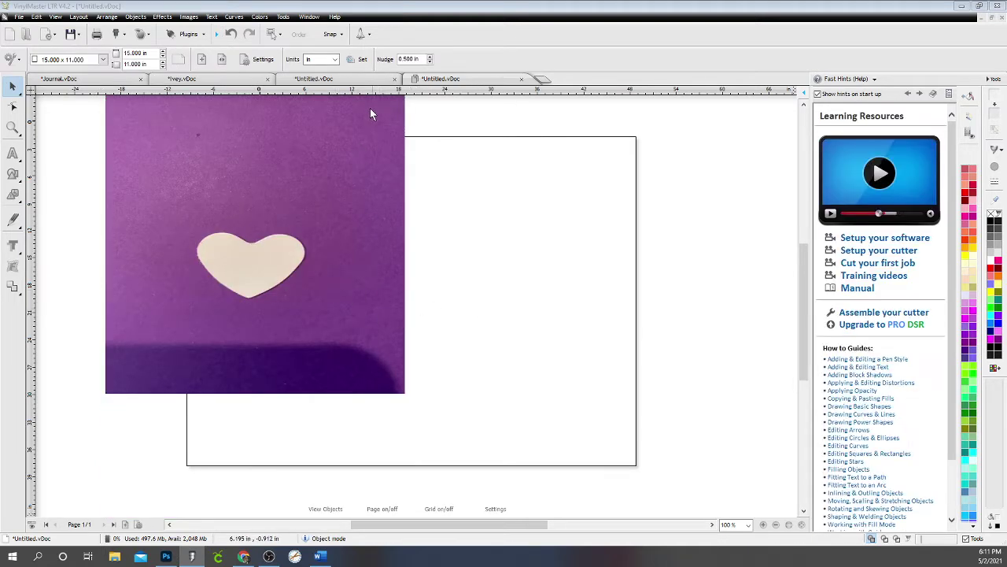
{"action": "left_click", "coordinate": [103, 135]}
{"action": "left_click_drag", "start_coordinate": [209, 188], "coordinate": [249, 234]}
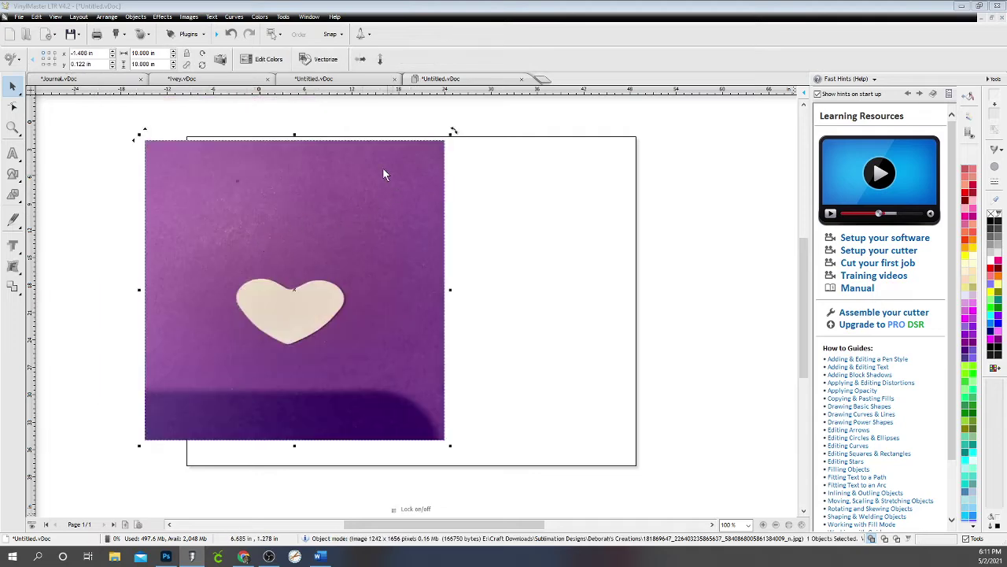
{"action": "left_click", "coordinate": [322, 59]}
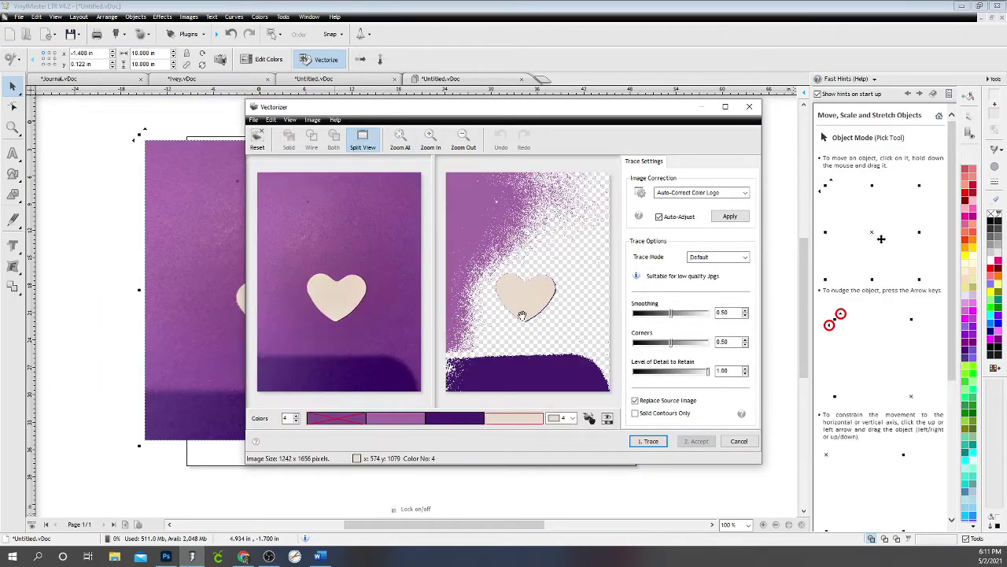
- Exclude the dark and light purple colours, trace the photo, and accept the cream heart vector
{"action": "left_click", "coordinate": [530, 390]}
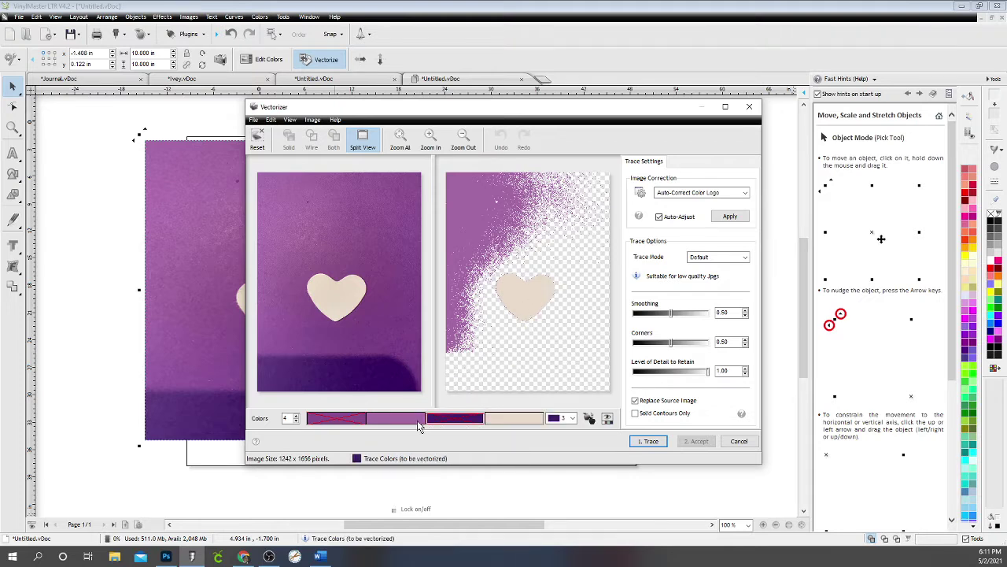
{"action": "left_click", "coordinate": [512, 357]}
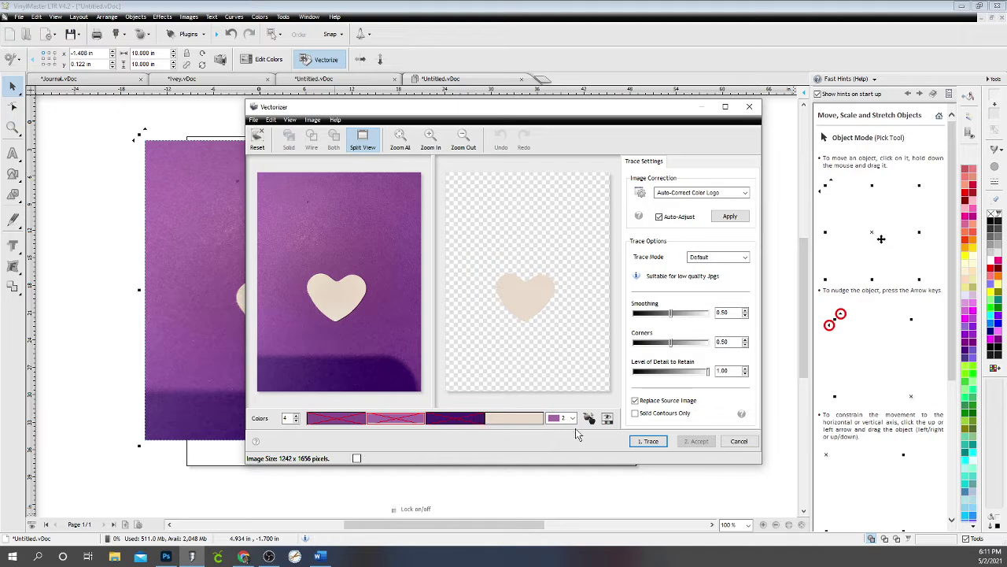
{"action": "left_click", "coordinate": [649, 441]}
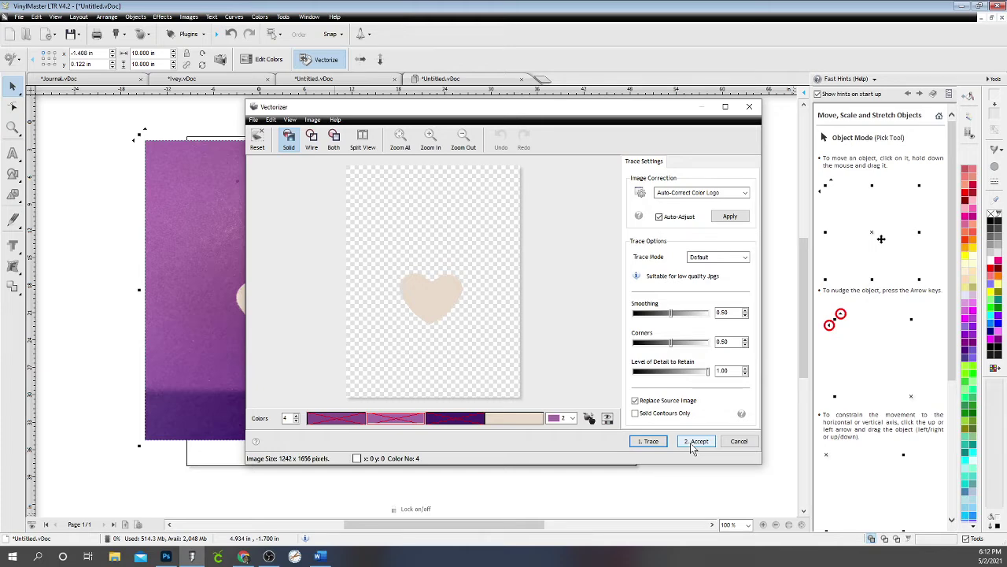
{"action": "left_click", "coordinate": [693, 443]}
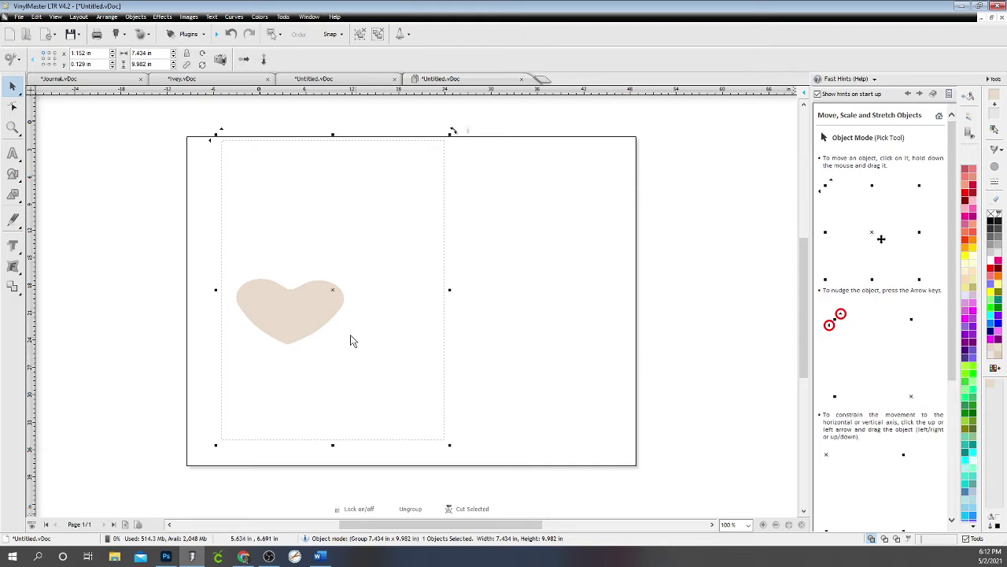
- Move the traced group up and right, then ungroup it with Arrange > Ungroup
{"action": "left_click_drag", "start_coordinate": [297, 317], "coordinate": [418, 292]}
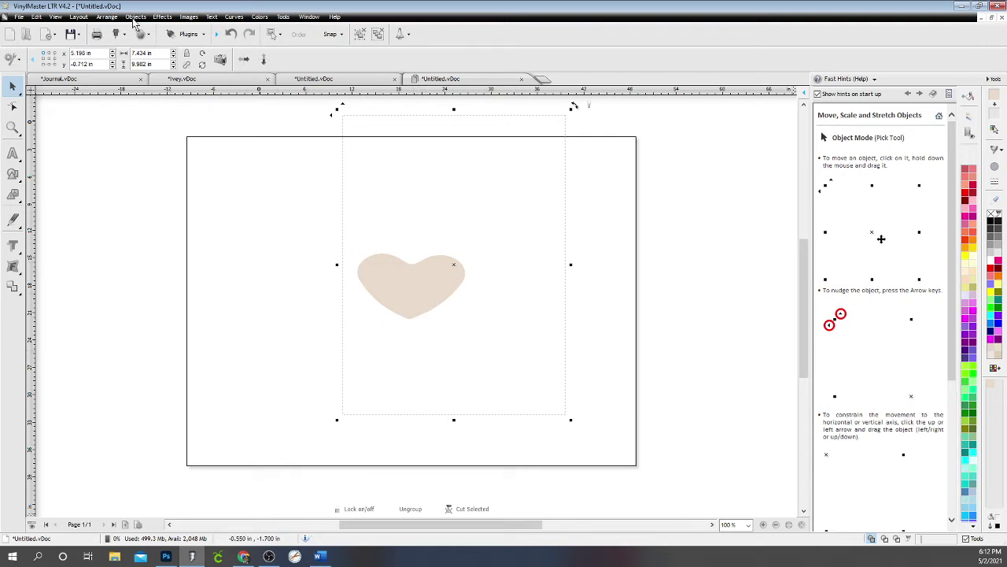
{"action": "left_click", "coordinate": [135, 18]}
{"action": "mouse_move", "coordinate": [107, 17]}
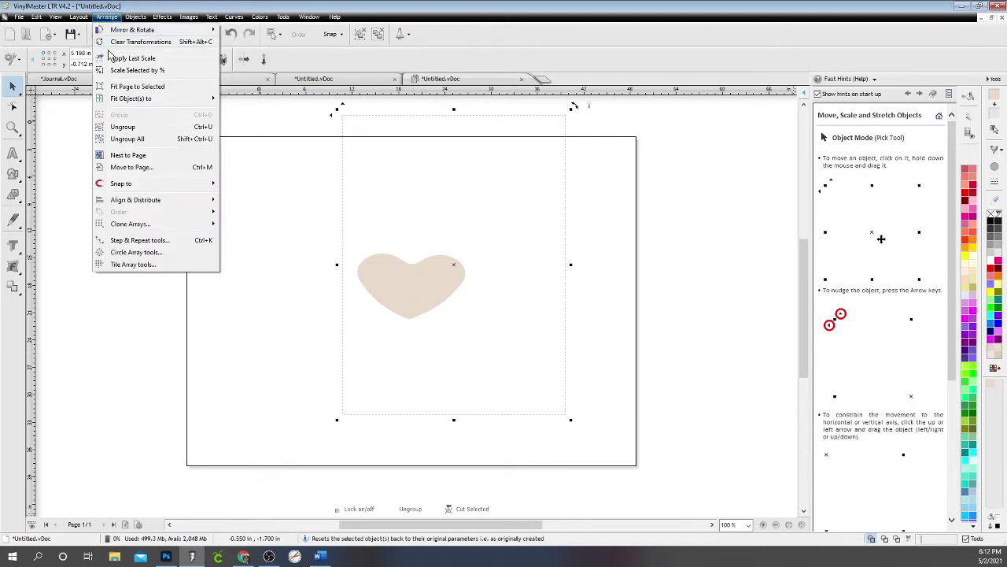
{"action": "left_click", "coordinate": [123, 127]}
- Reposition the standalone heart curve in the upper left part of the page
{"action": "left_click", "coordinate": [201, 322]}
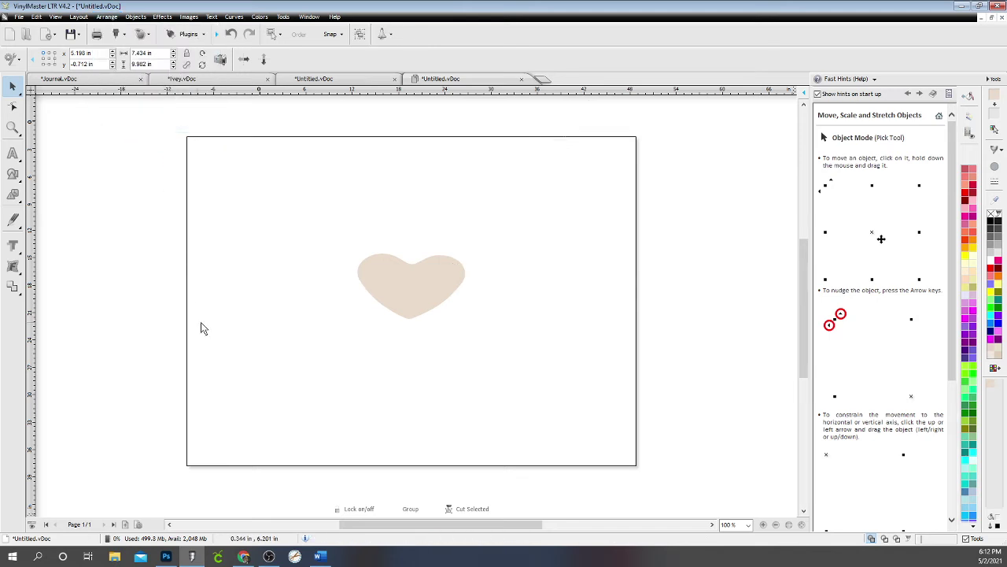
{"action": "left_click", "coordinate": [421, 289]}
{"action": "left_click_drag", "start_coordinate": [422, 289], "coordinate": [256, 274]}
{"action": "left_click", "coordinate": [416, 290]}
{"action": "left_click_drag", "start_coordinate": [369, 140], "coordinate": [629, 436]}
{"action": "left_click_drag", "start_coordinate": [260, 285], "coordinate": [379, 274]}
{"action": "left_click", "coordinate": [532, 266]}
{"action": "left_click", "coordinate": [479, 263]}
{"action": "left_click", "coordinate": [368, 285]}
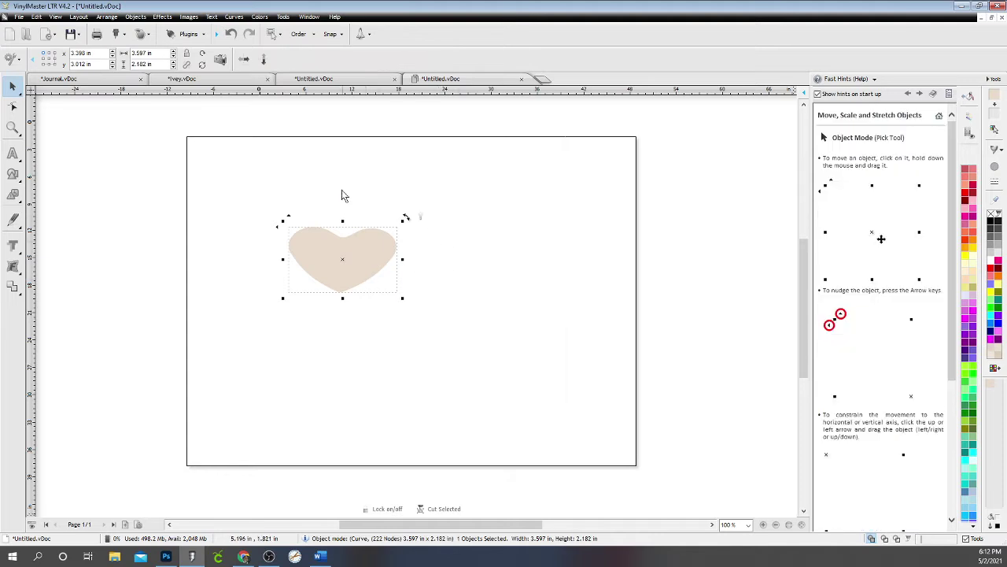
- Insert the baby face photo '2' as an image fill inside the heart curve
{"action": "left_click", "coordinate": [161, 17]}
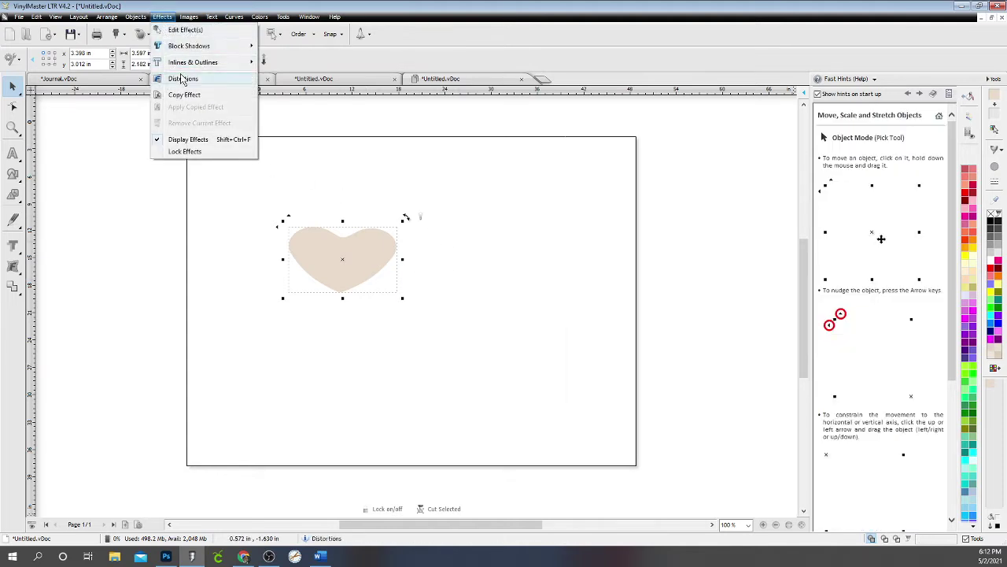
{"action": "mouse_move", "coordinate": [144, 21]}
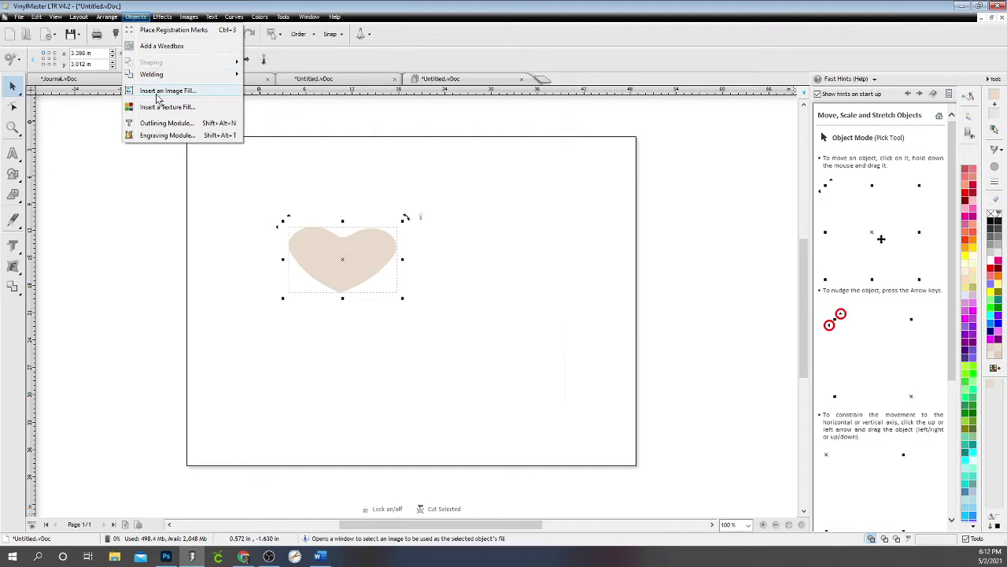
{"action": "left_click", "coordinate": [183, 93]}
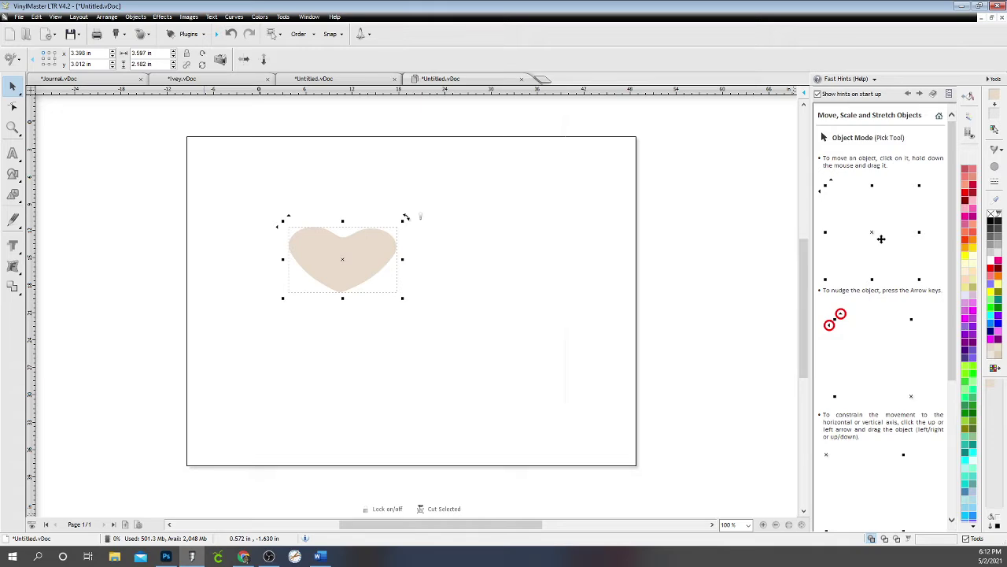
{"action": "left_click_drag", "start_coordinate": [693, 106], "coordinate": [586, 103]}
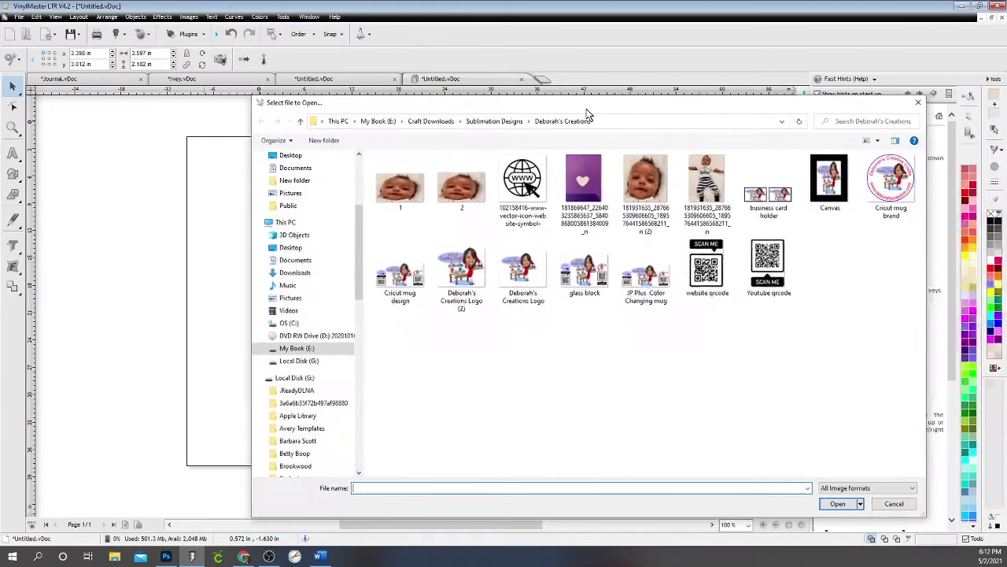
{"action": "left_click", "coordinate": [463, 197]}
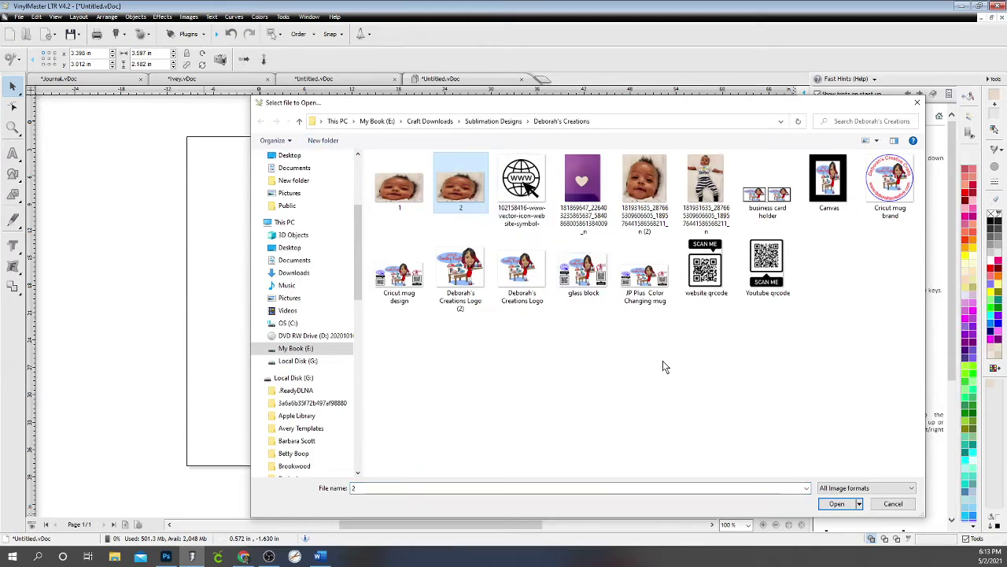
{"action": "left_click", "coordinate": [834, 508]}
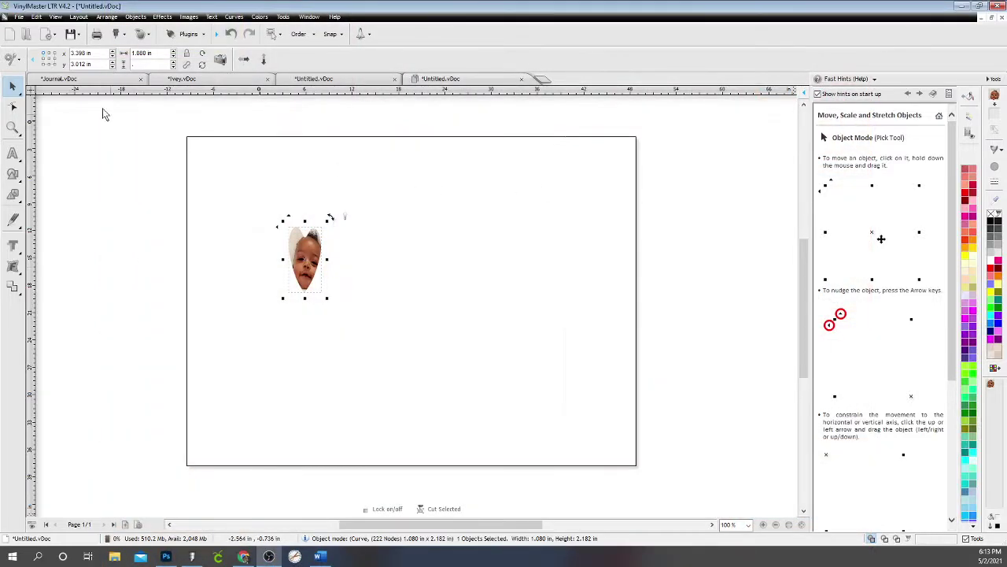
- Correct the photo-filled heart's height to 0.850 in, keeping the 1.080 in width
{"action": "left_click", "coordinate": [150, 61]}
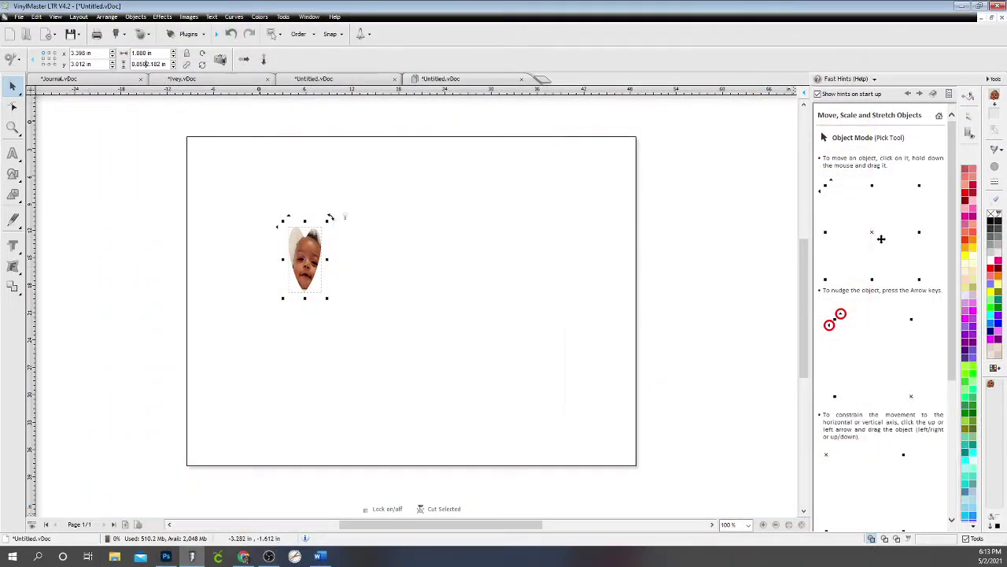
{"action": "key", "text": "Escape"}
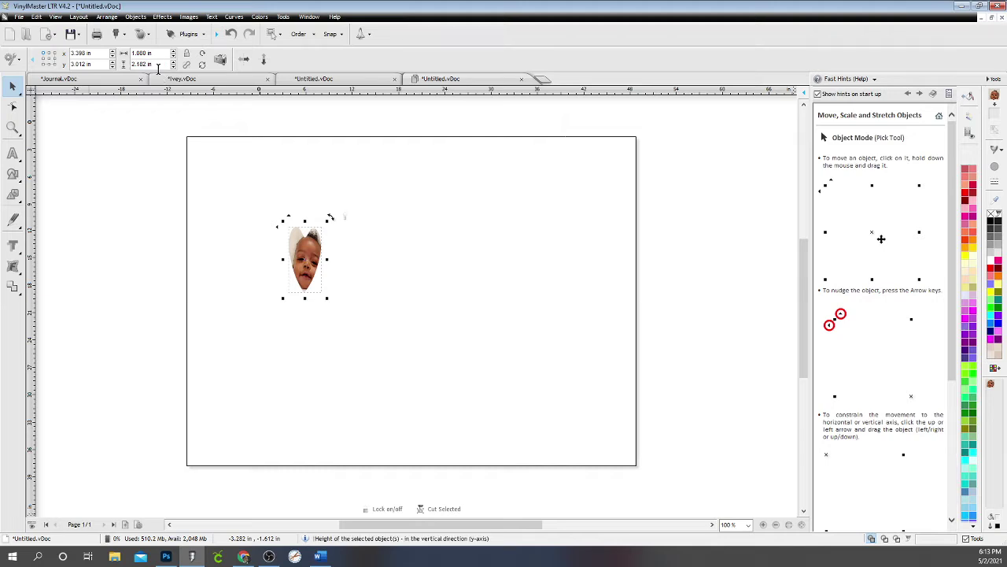
{"action": "left_click", "coordinate": [142, 64]}
{"action": "type", "text": "0.85"}
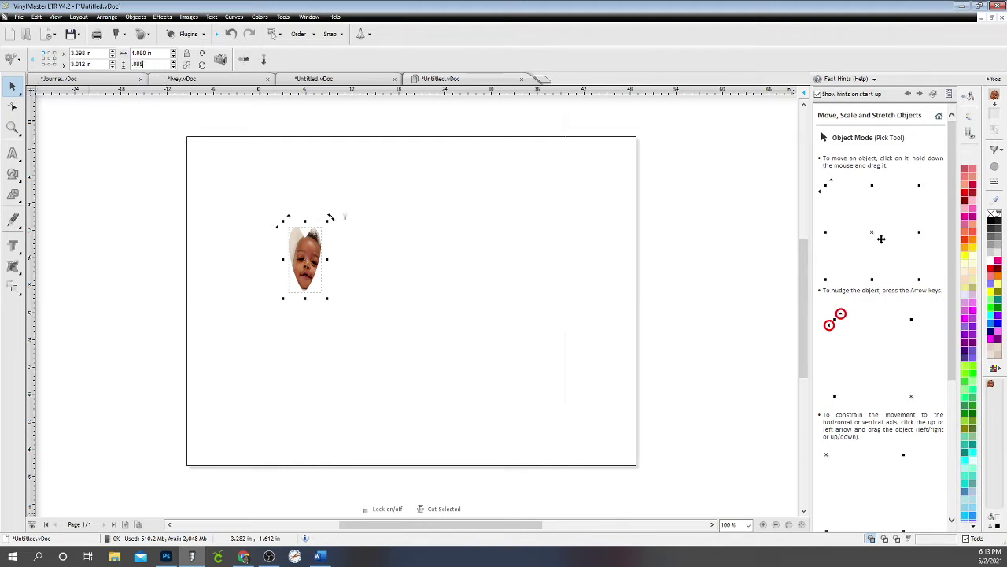
{"action": "key", "text": "Return"}
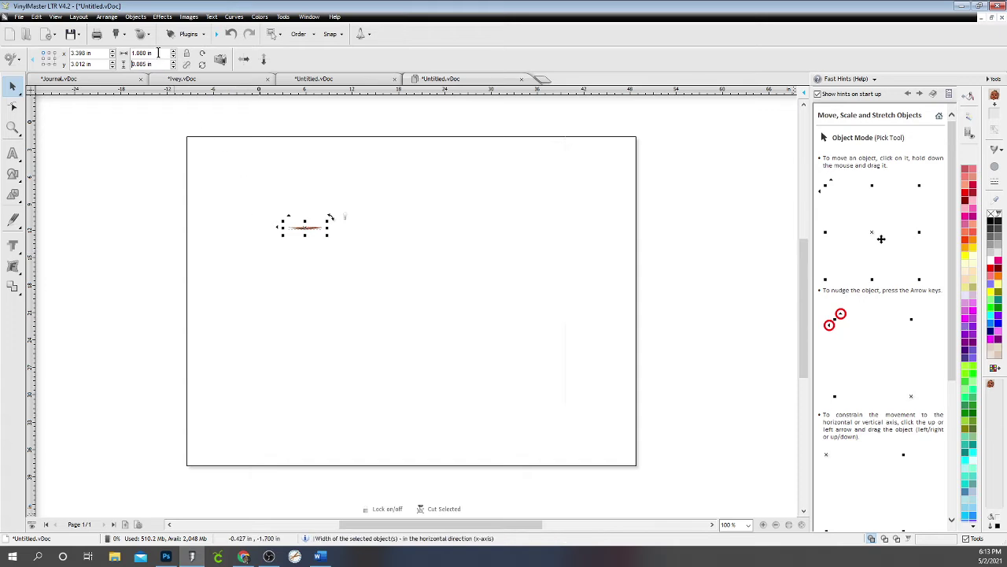
{"action": "left_click", "coordinate": [158, 53]}
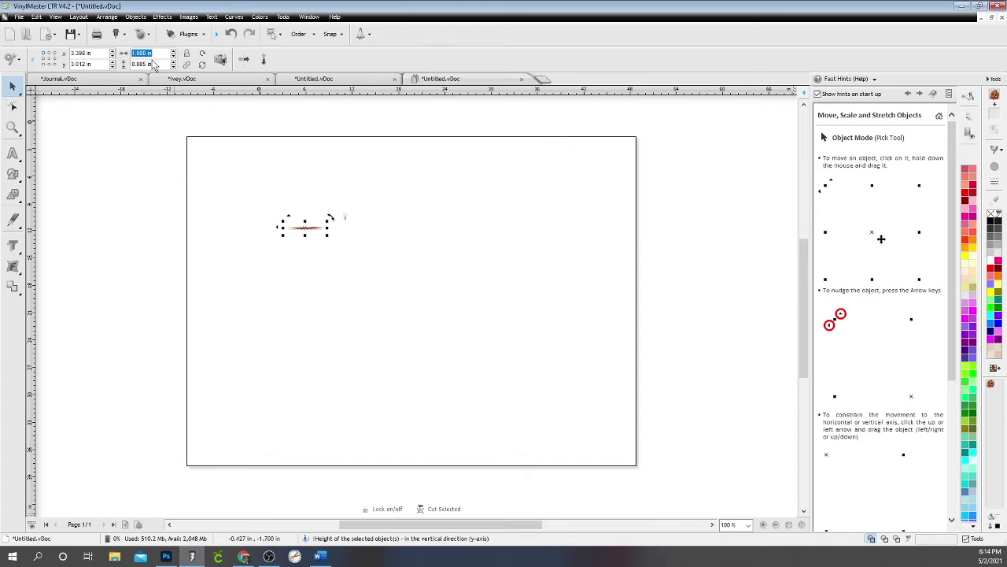
{"action": "left_click", "coordinate": [146, 63]}
{"action": "type", "text": "0.85"}
{"action": "key", "text": "Return"}
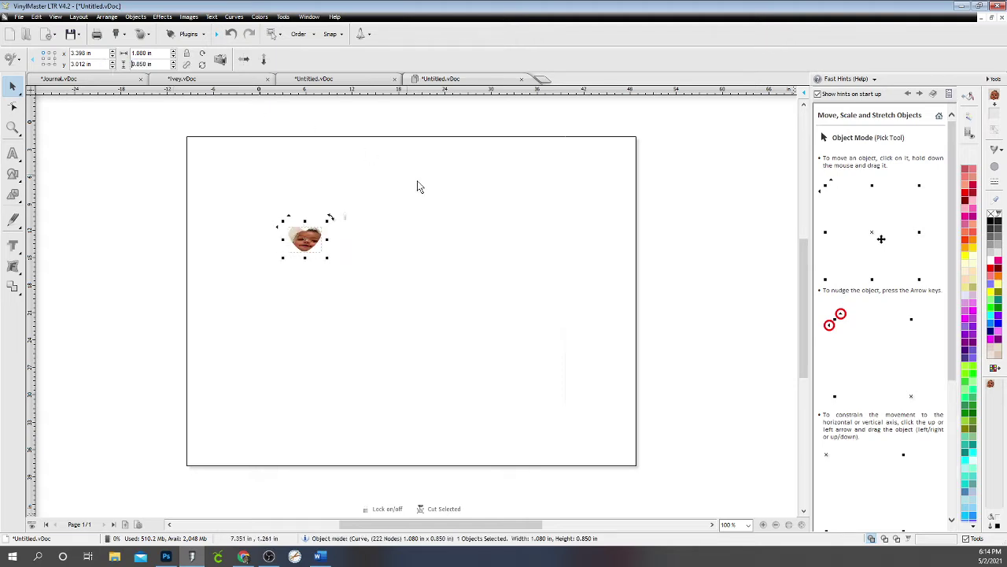
- Move the heart photo up-left on the page to about x 2.400, y 2.270 in
{"action": "left_click", "coordinate": [333, 223]}
{"action": "left_click", "coordinate": [314, 244]}
{"action": "left_click_drag", "start_coordinate": [314, 245], "coordinate": [283, 225]}
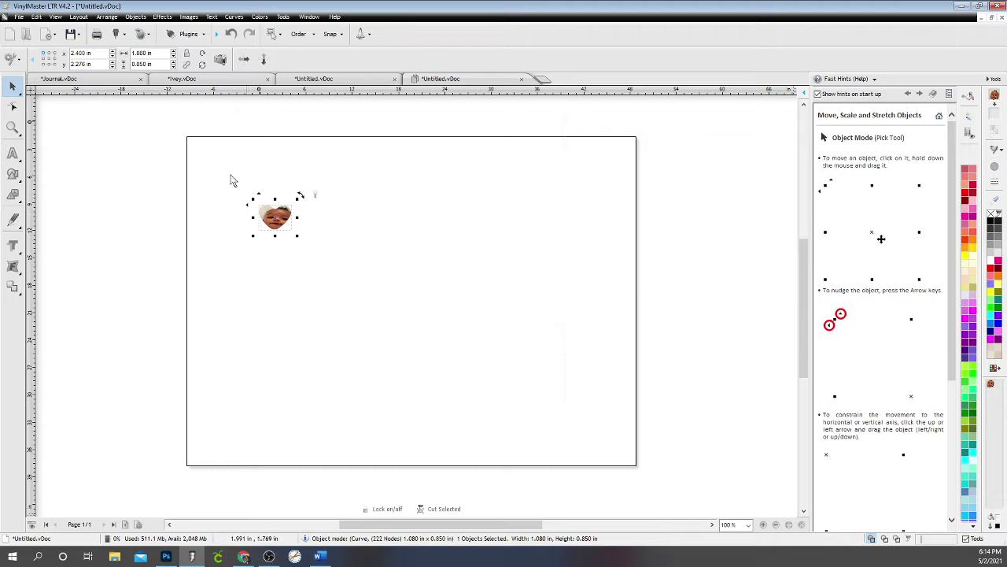
- Export the heart as a PNG, overwriting the existing Heart Bracelet file
{"action": "left_click", "coordinate": [18, 16]}
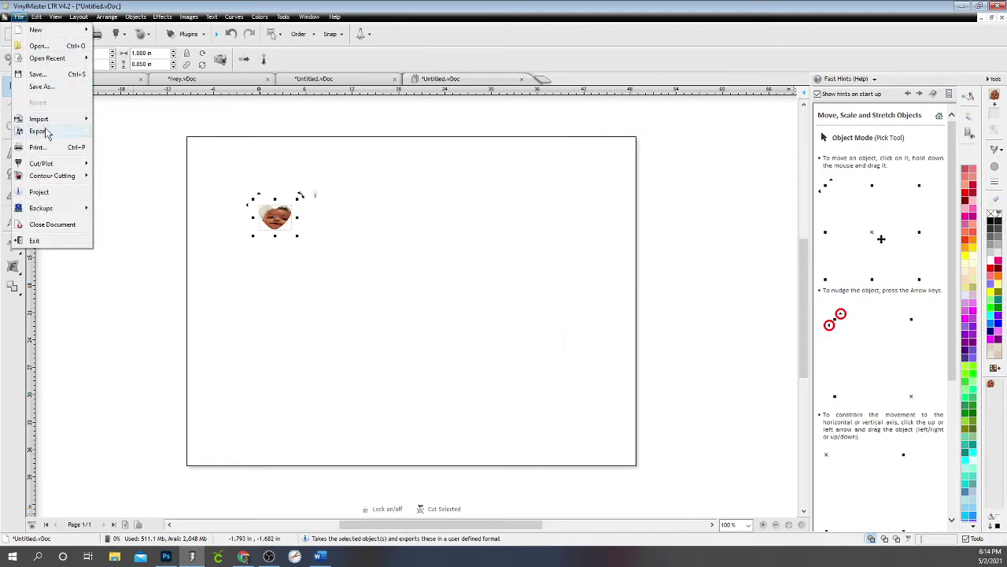
{"action": "mouse_move", "coordinate": [65, 132]}
{"action": "left_click", "coordinate": [108, 135]}
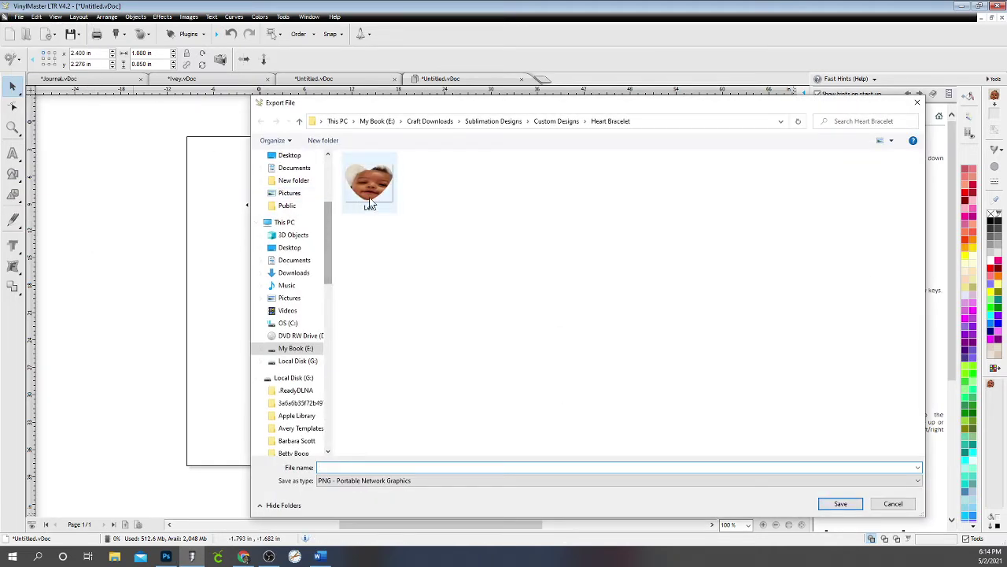
{"action": "left_click", "coordinate": [370, 185]}
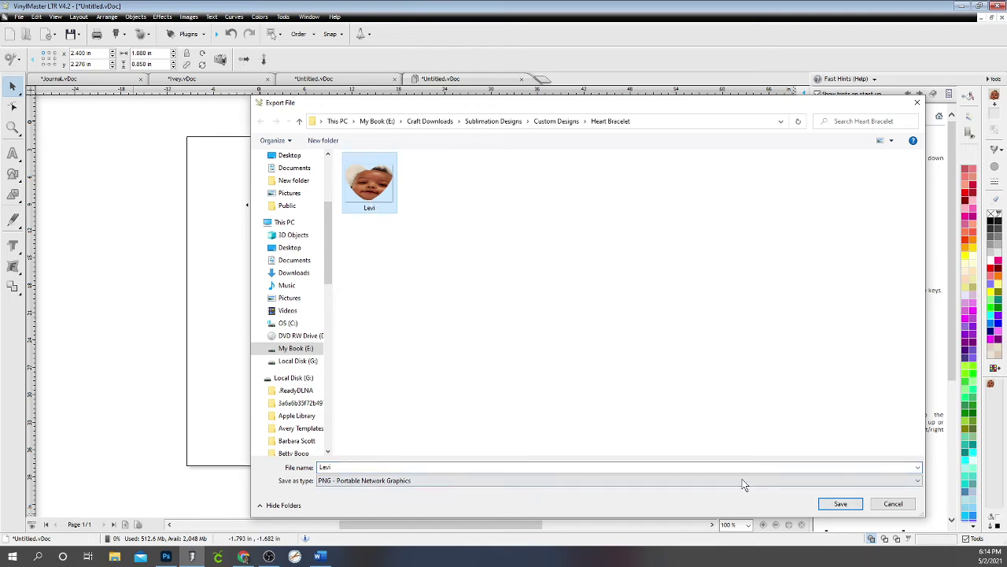
{"action": "left_click", "coordinate": [704, 468]}
{"action": "left_click", "coordinate": [834, 505]}
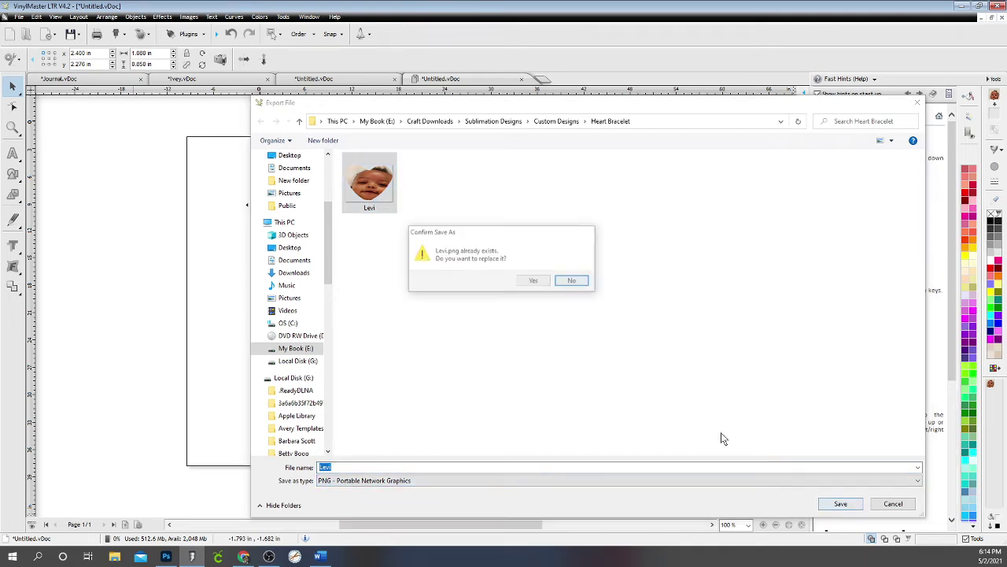
{"action": "left_click", "coordinate": [543, 285]}
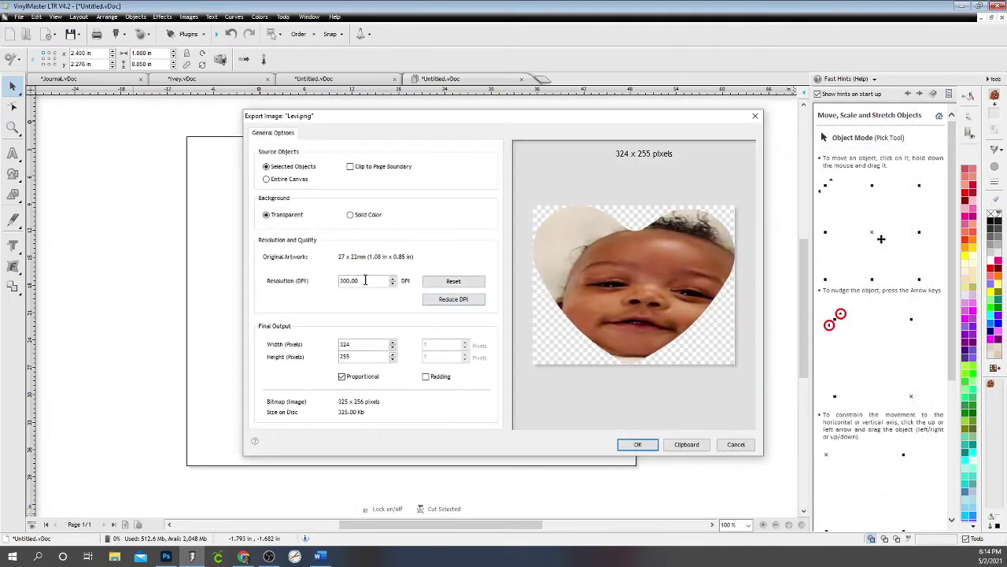
- Set the export resolution to 450 DPI and complete the transparent PNG export
{"action": "double_click", "coordinate": [349, 288]}
{"action": "type", "text": "450.00"}
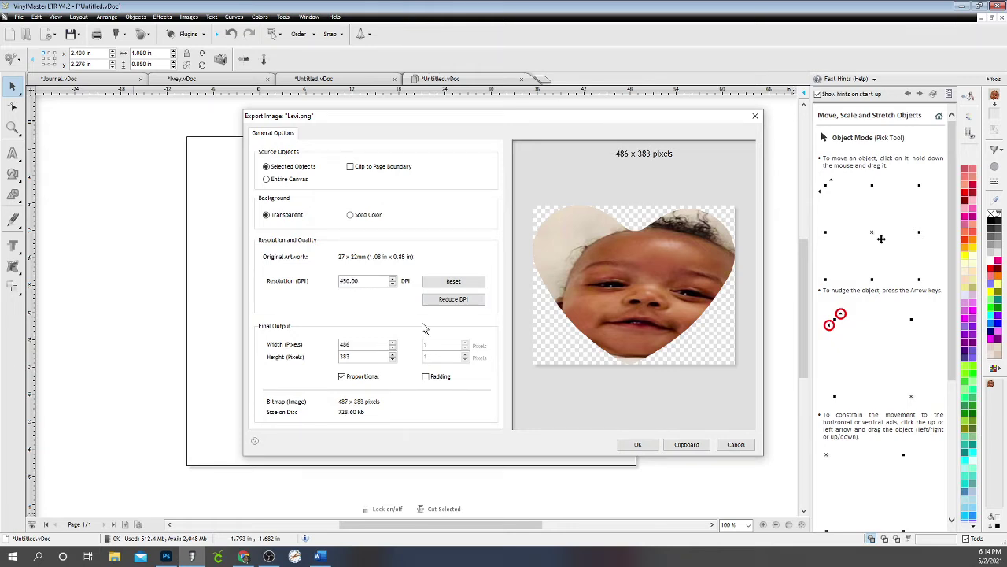
{"action": "left_click", "coordinate": [638, 444]}
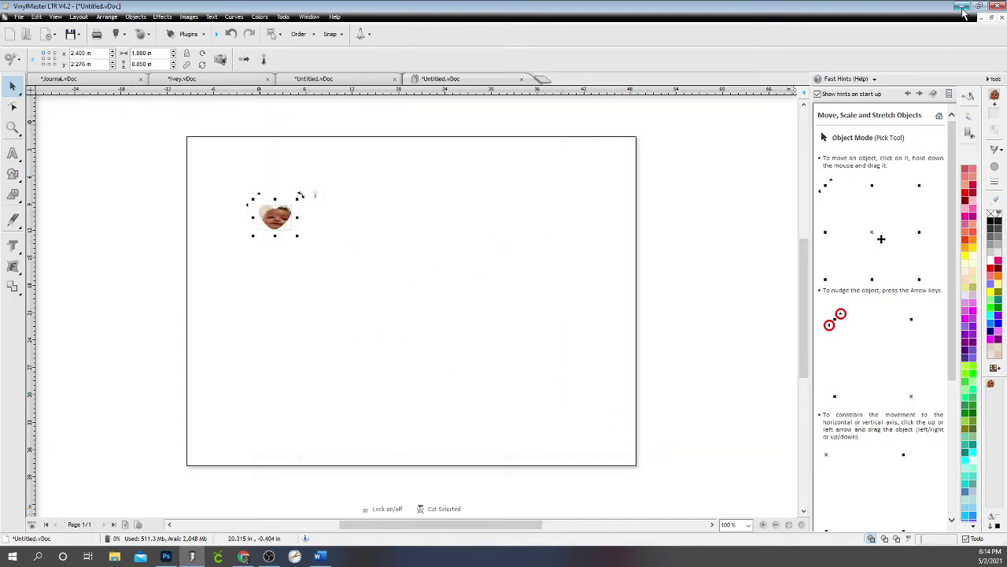
- Open the exported Levi.png heart in Photoshop from File Explorer's recent files
{"action": "left_click", "coordinate": [166, 557]}
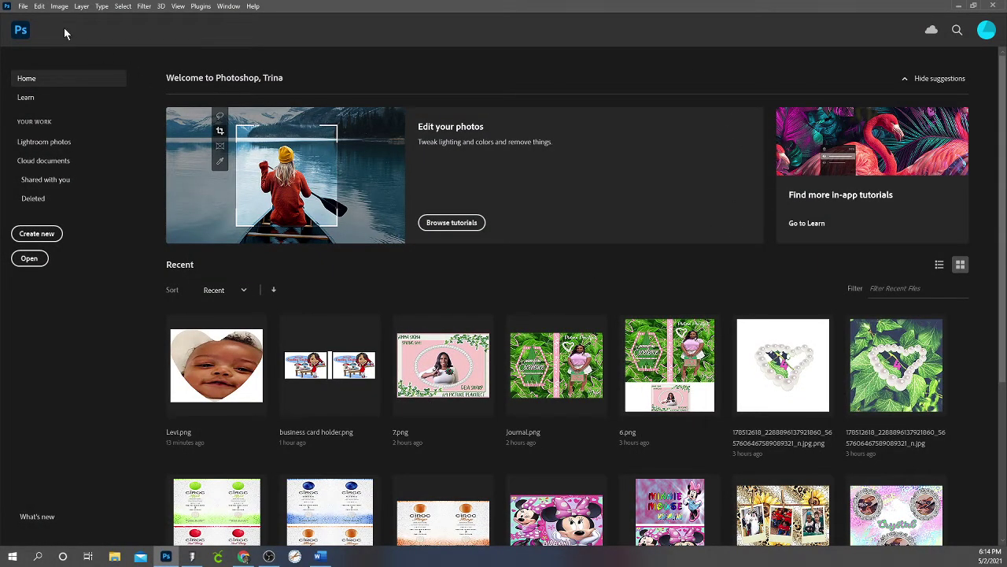
{"action": "left_click", "coordinate": [23, 7]}
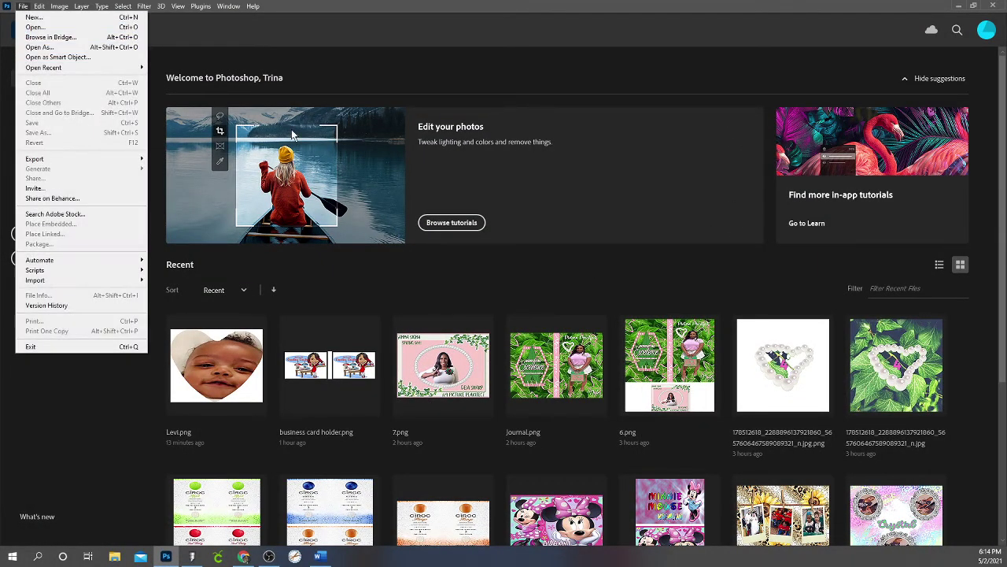
{"action": "key", "text": "Escape"}
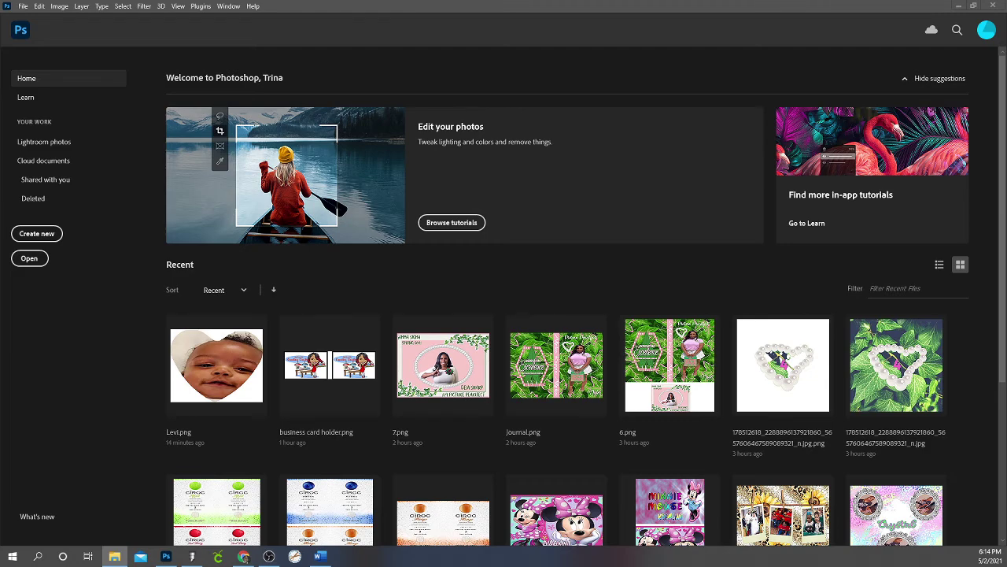
{"action": "left_click", "coordinate": [114, 557]}
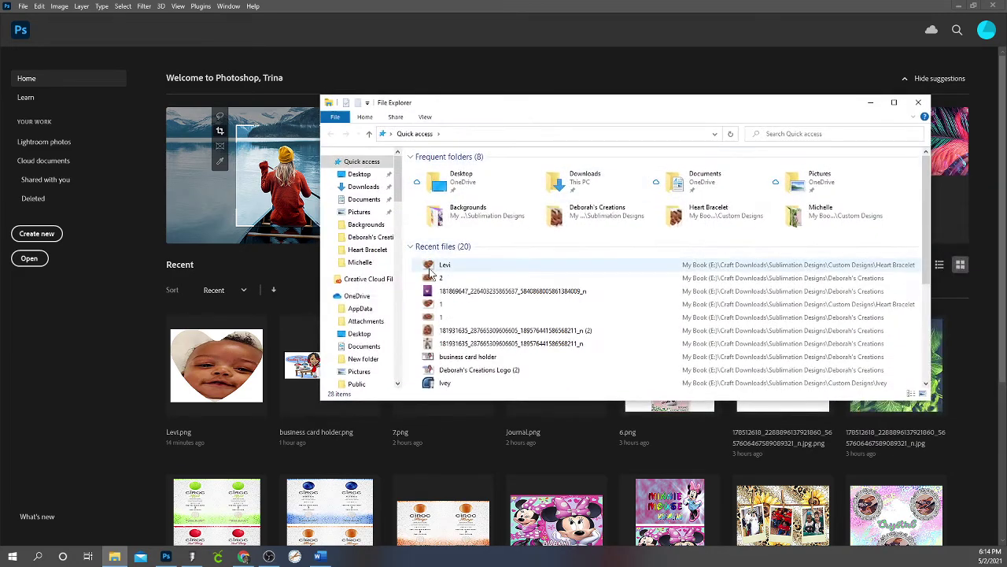
{"action": "left_click_drag", "start_coordinate": [429, 272], "coordinate": [263, 358]}
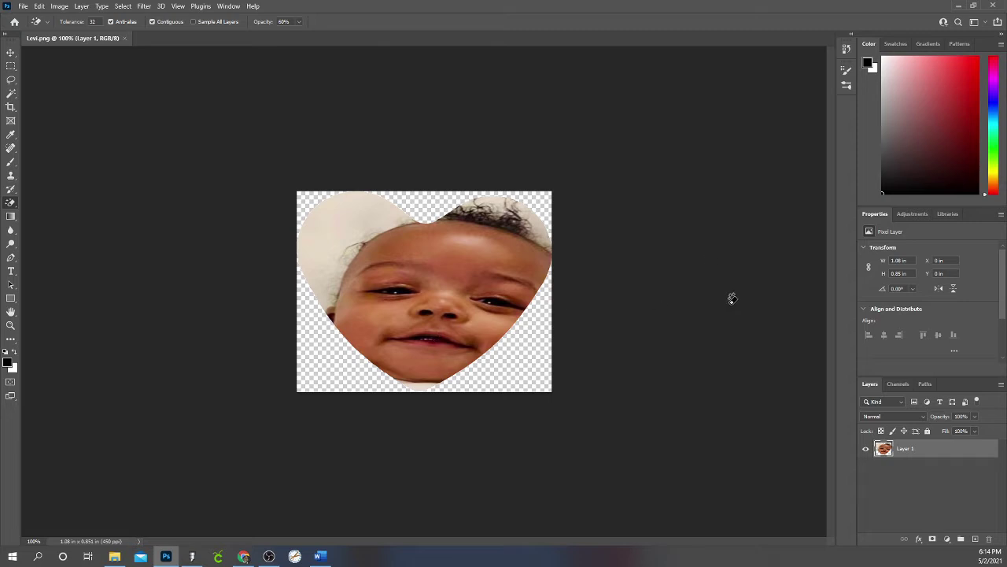
- Open Photoshop's Print Settings and move the heart image to the page's top-left corner
{"action": "left_click", "coordinate": [23, 6]}
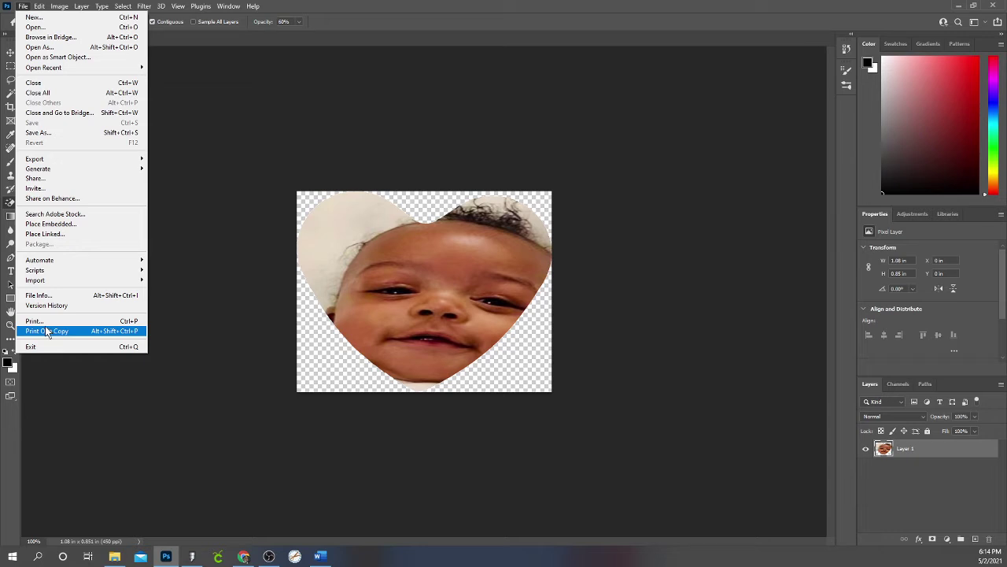
{"action": "left_click", "coordinate": [42, 322]}
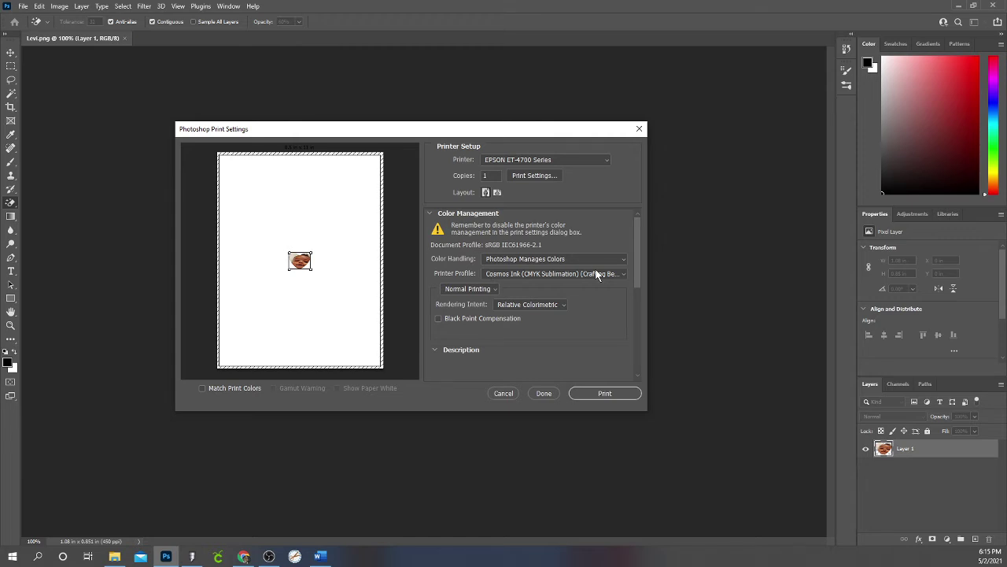
{"action": "left_click_drag", "start_coordinate": [307, 266], "coordinate": [245, 175]}
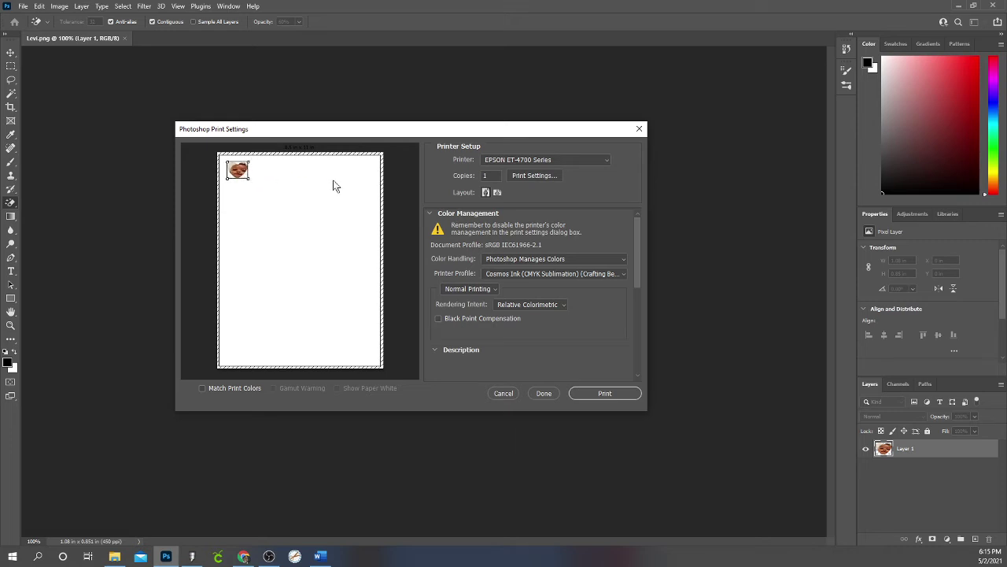
- Set the EPSON driver to 8.5x11 portrait, No Color Adjustment, and Mirror Image
{"action": "left_click", "coordinate": [551, 178]}
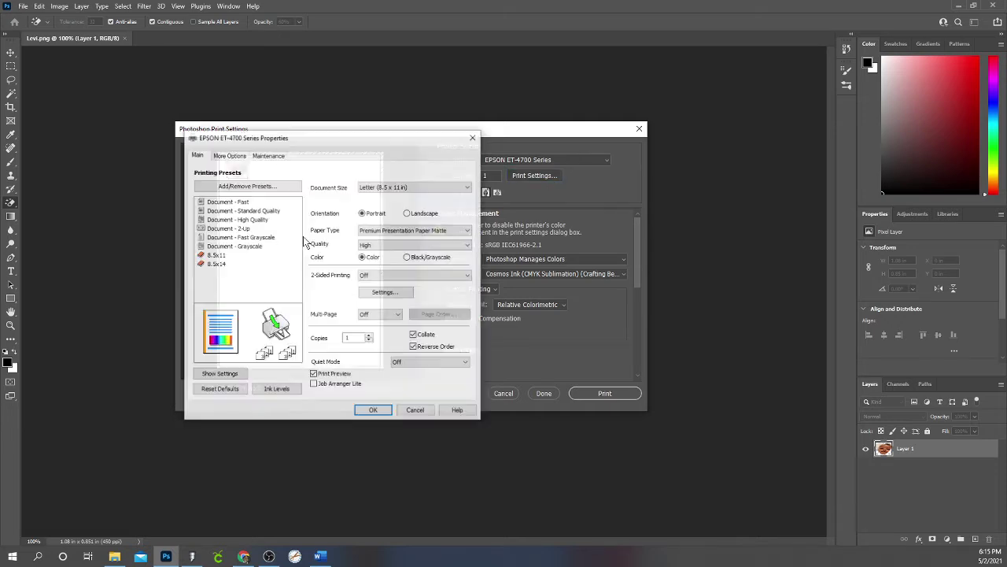
{"action": "left_click", "coordinate": [220, 257]}
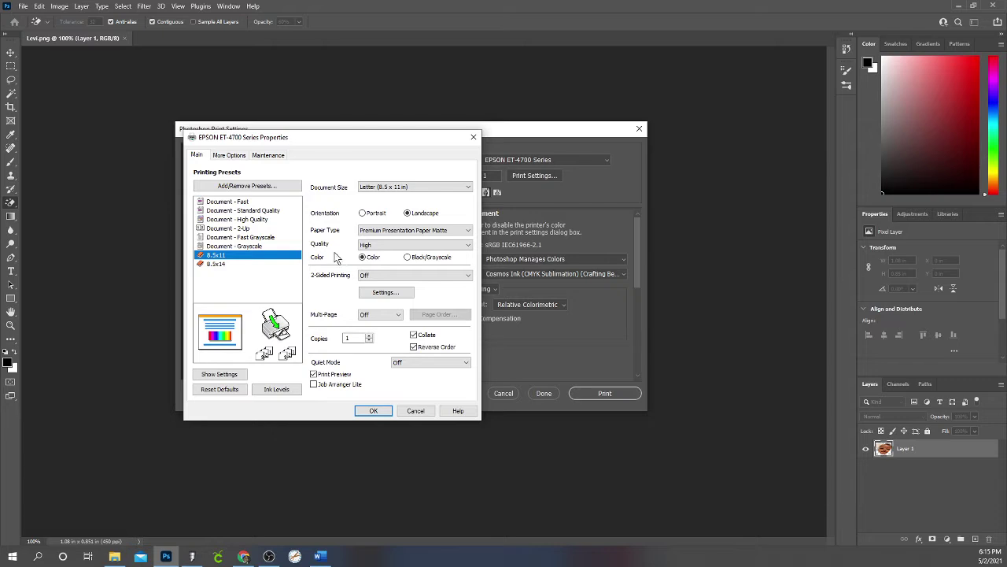
{"action": "left_click", "coordinate": [363, 214]}
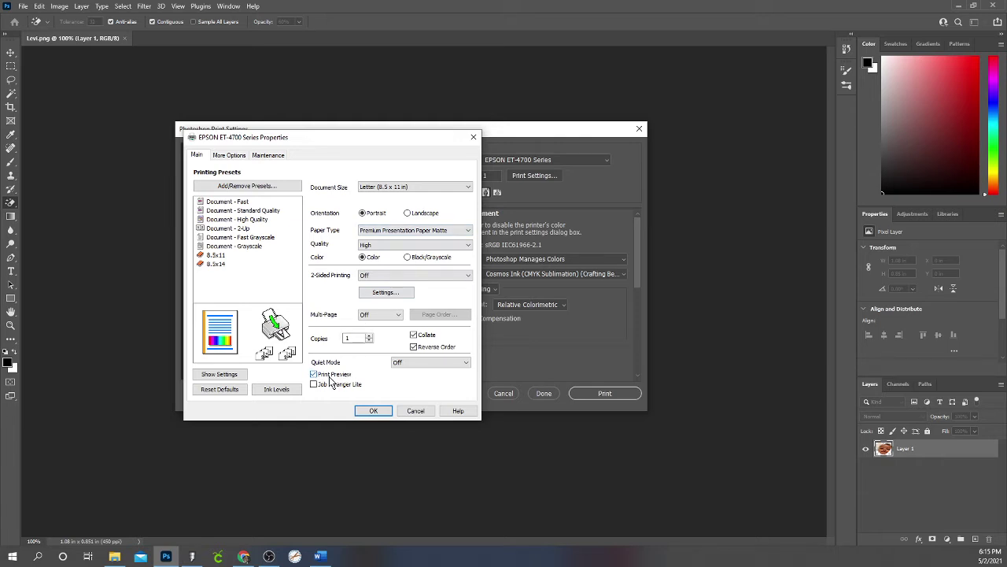
{"action": "left_click", "coordinate": [232, 156]}
{"action": "left_click", "coordinate": [425, 252]}
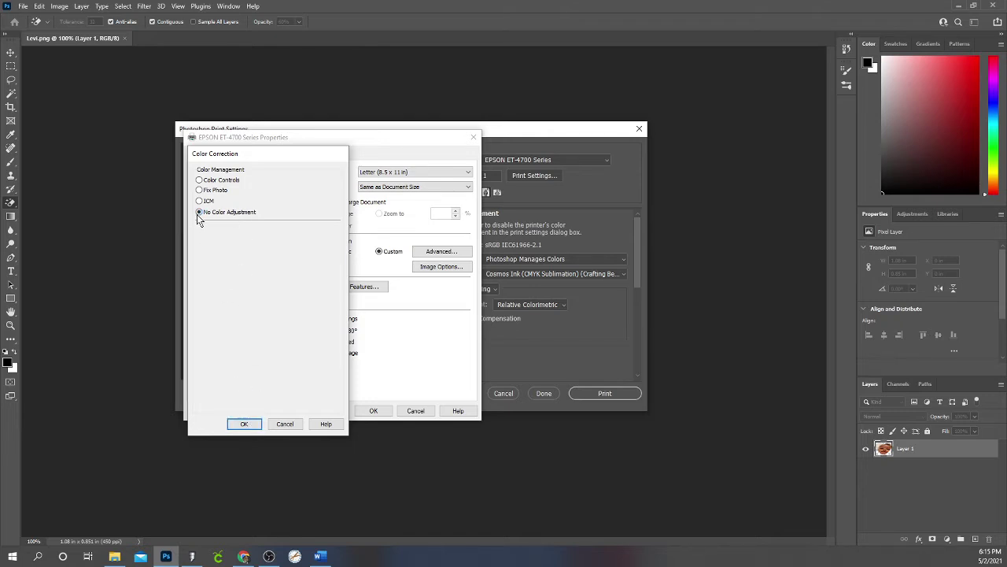
{"action": "left_click", "coordinate": [246, 424]}
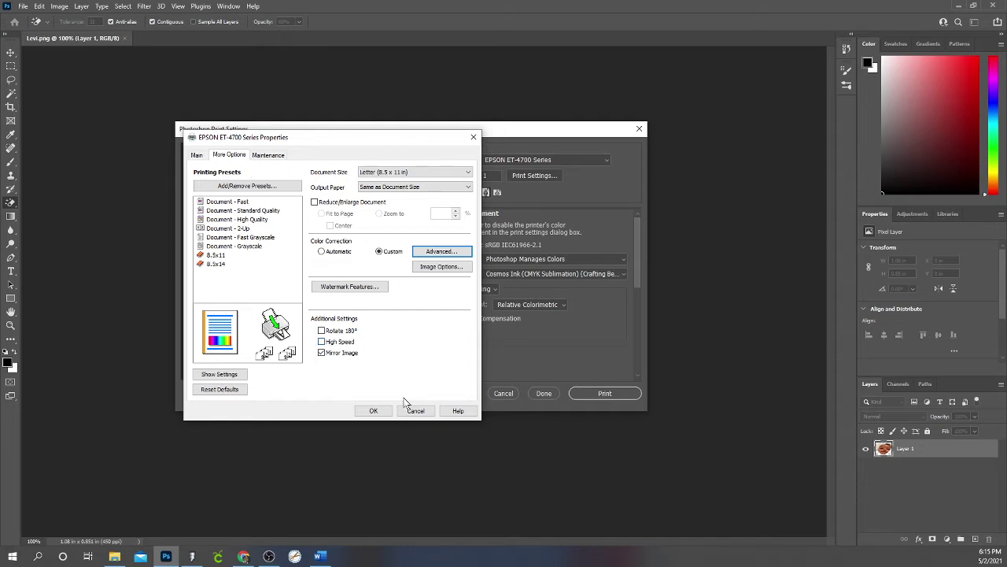
{"action": "left_click", "coordinate": [373, 410]}
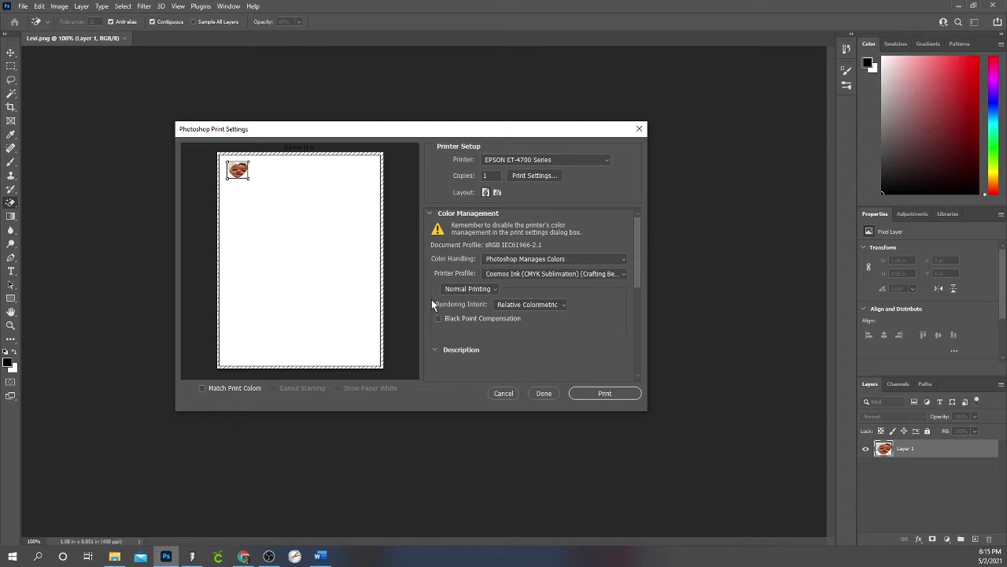
- Enable Match Print Colors and print the mirrored heart from the Print Preview
{"action": "left_click", "coordinate": [202, 387]}
{"action": "left_click", "coordinate": [595, 393]}
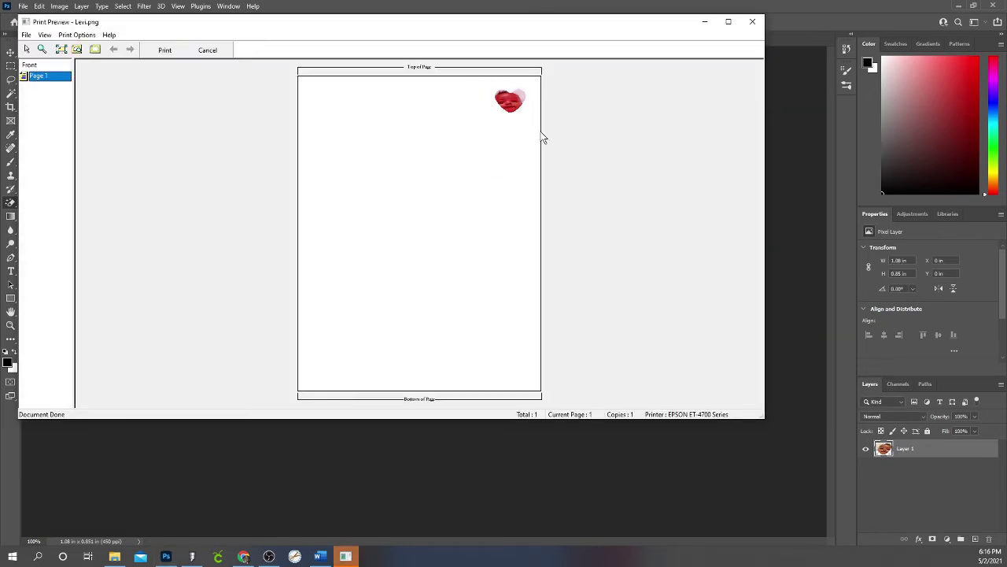
{"action": "left_click", "coordinate": [165, 50]}
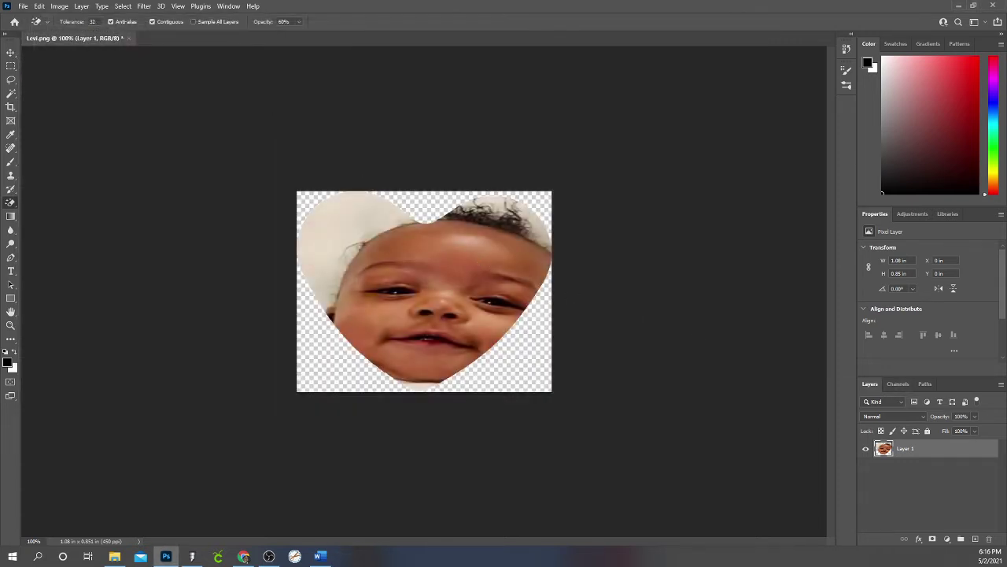